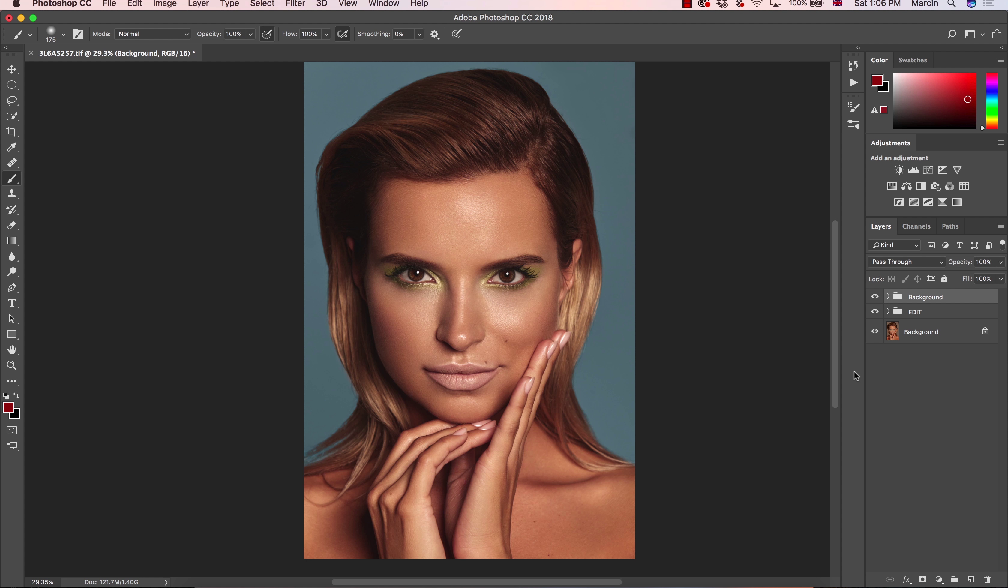
- Compare the portrait with and without the Background group's backdrop recoloring
{"action": "left_click", "coordinate": [876, 297]}
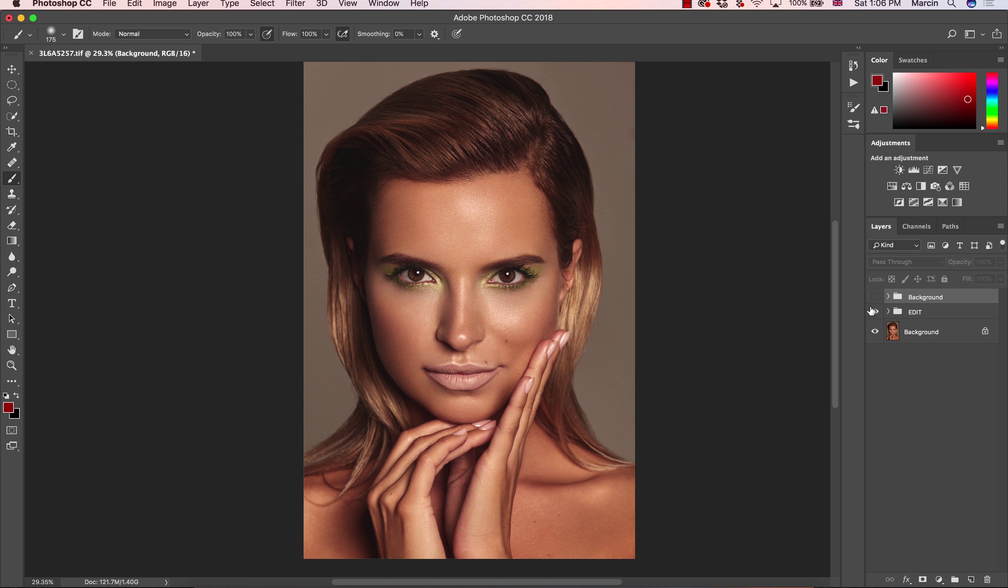
{"action": "left_click", "coordinate": [876, 297]}
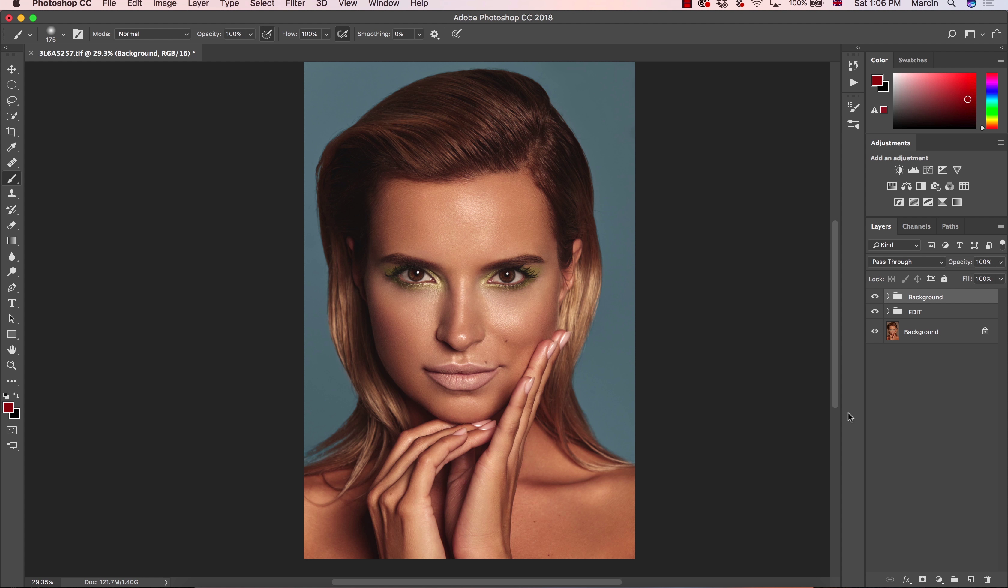
{"action": "left_click", "coordinate": [875, 298]}
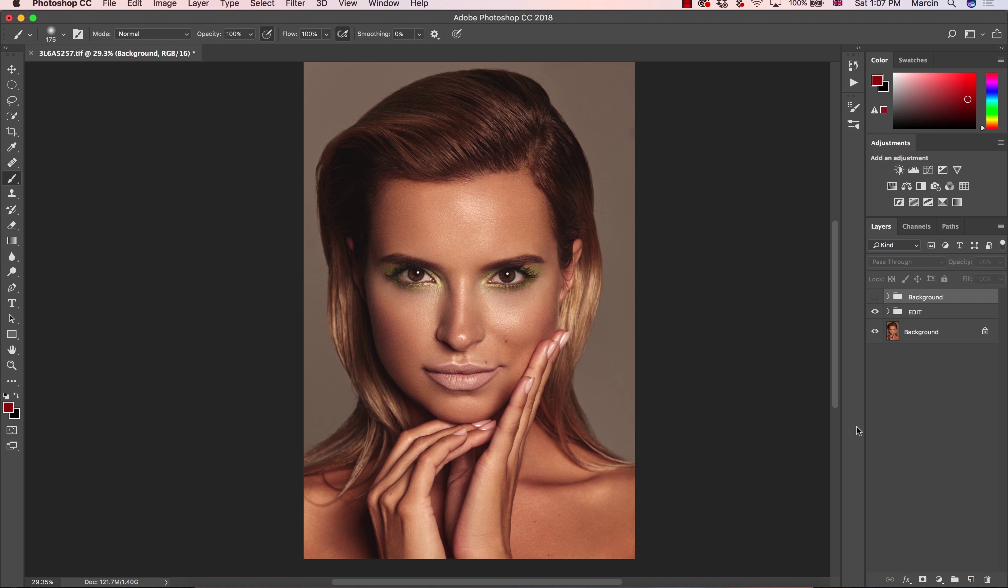
{"action": "left_click", "coordinate": [875, 297]}
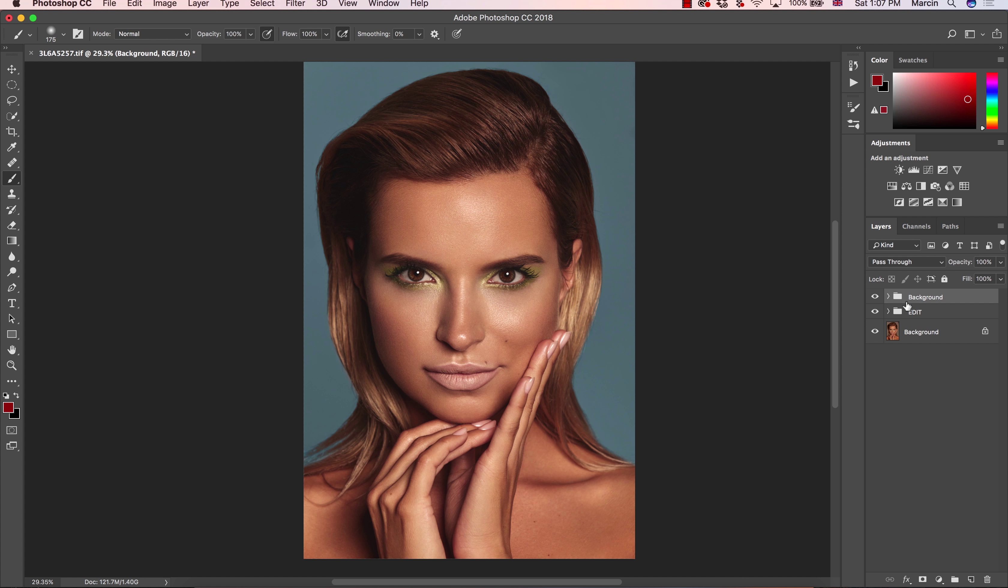
- Delete the Background layer group and add a Hue/Saturation adjustment layer above the EDIT group
{"action": "key", "text": "BackSpace"}
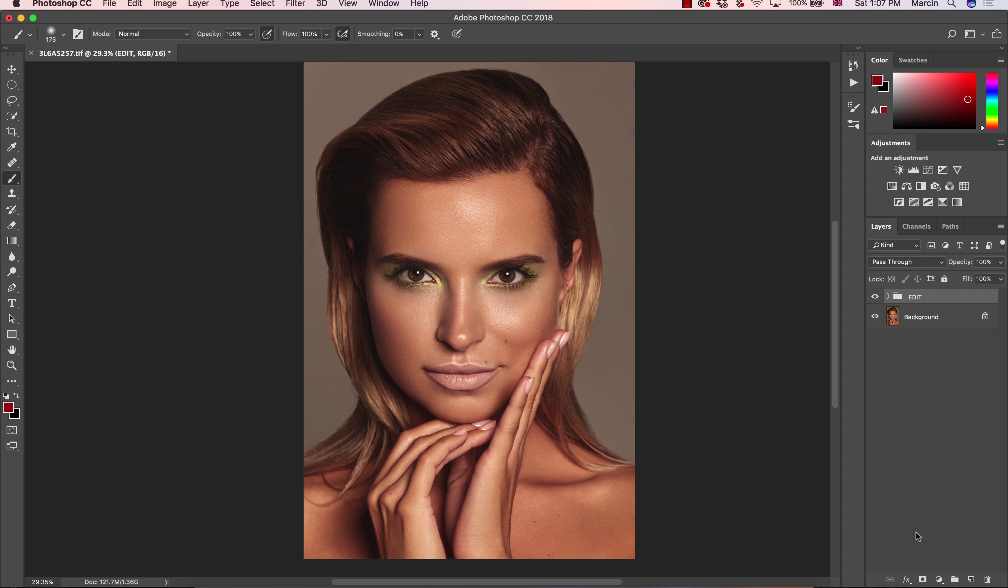
{"action": "left_click", "coordinate": [939, 580]}
{"action": "left_click", "coordinate": [948, 446]}
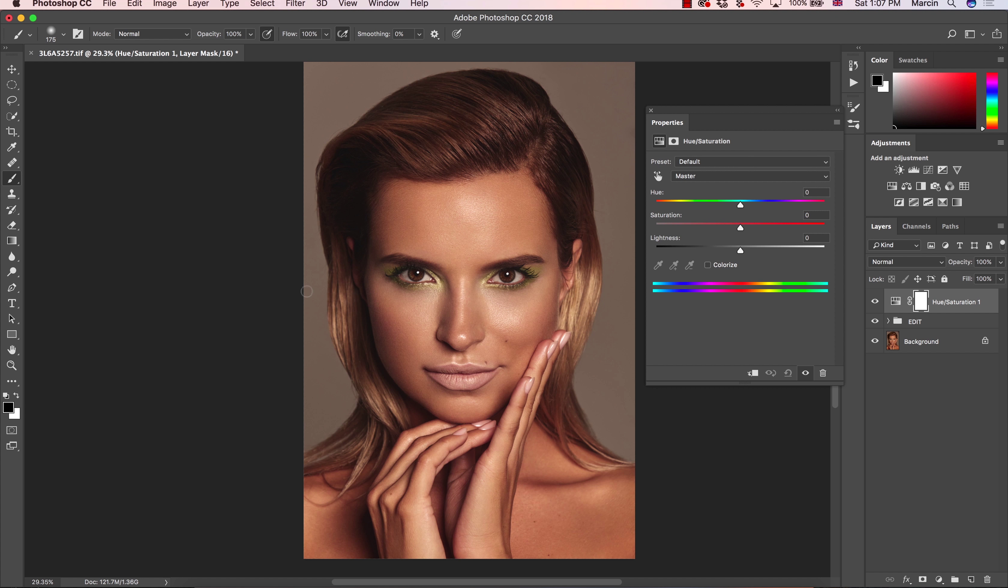
- Start a Color Range selection by Sampled Colors with fuzziness 90 and sample the backdrop around the model's hair
{"action": "left_click", "coordinate": [260, 4]}
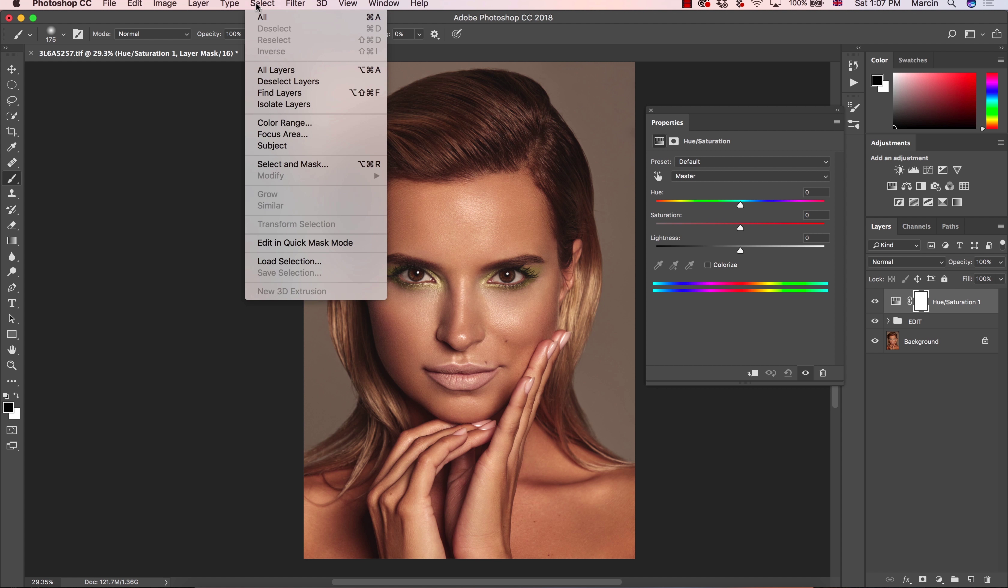
{"action": "left_click", "coordinate": [270, 123]}
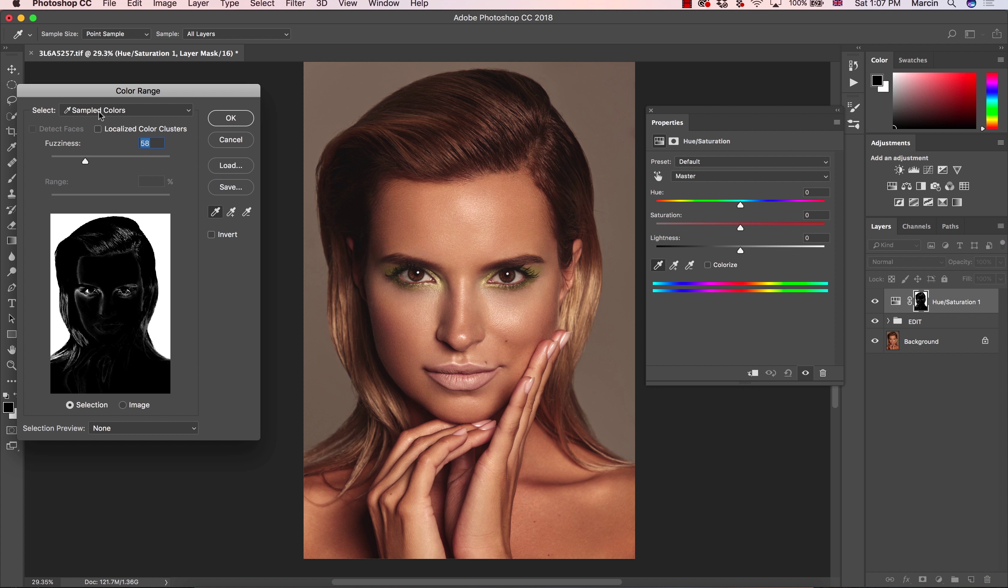
{"action": "left_click", "coordinate": [106, 162]}
{"action": "left_click", "coordinate": [107, 114]}
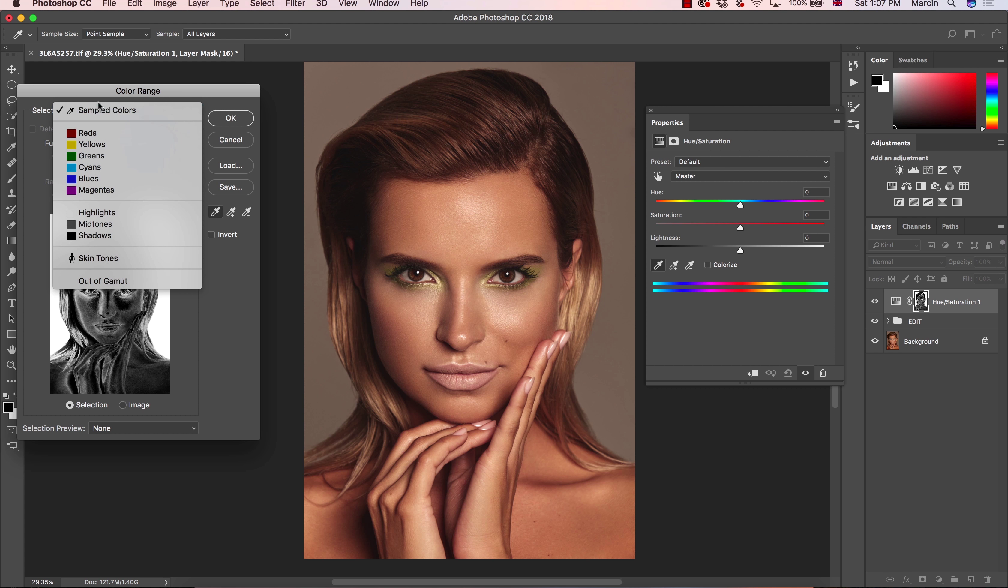
{"action": "left_click", "coordinate": [334, 90]}
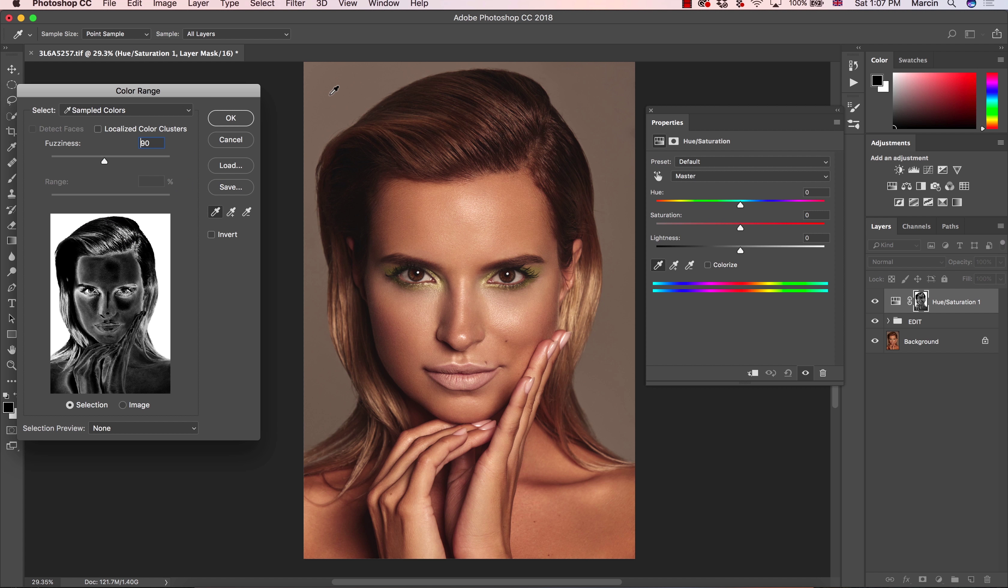
{"action": "left_click", "coordinate": [330, 80]}
{"action": "left_click", "coordinate": [610, 119]}
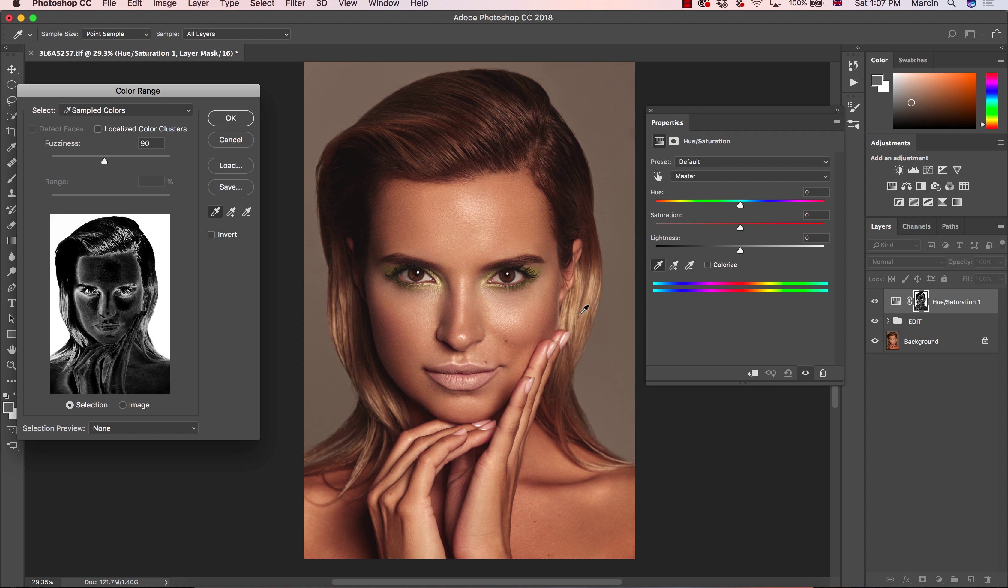
- Try sampling the skin tones on the forehead, nose and cheek for the color range
{"action": "left_click", "coordinate": [474, 232]}
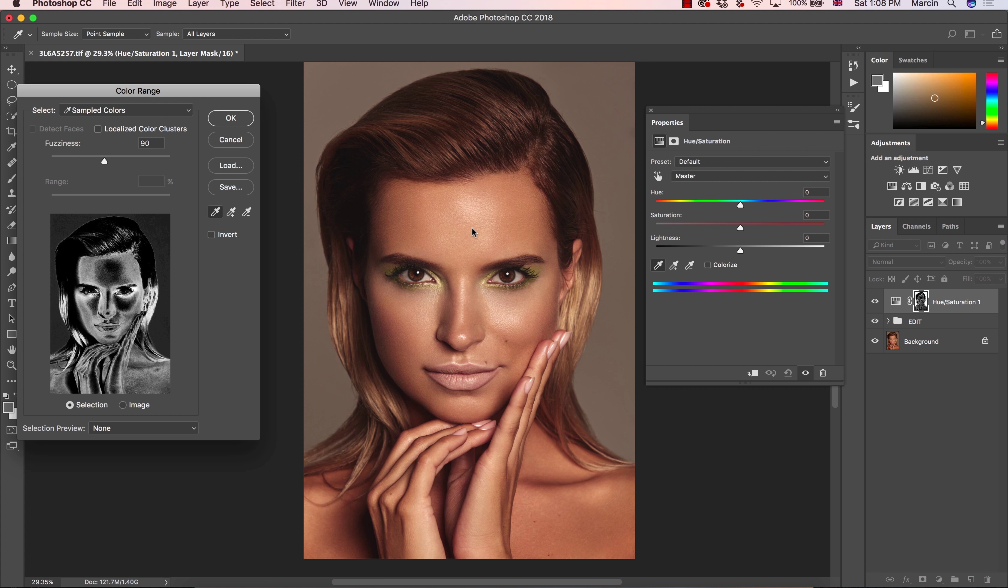
{"action": "left_click", "coordinate": [455, 297]}
{"action": "left_click", "coordinate": [389, 319]}
{"action": "left_click", "coordinate": [399, 323]}
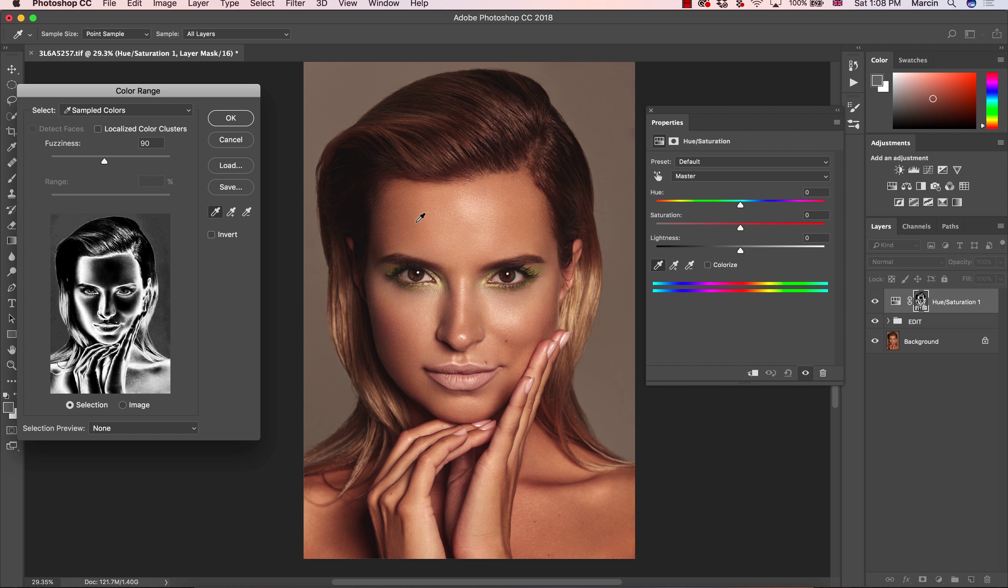
{"action": "left_click", "coordinate": [419, 227]}
{"action": "left_click", "coordinate": [403, 164]}
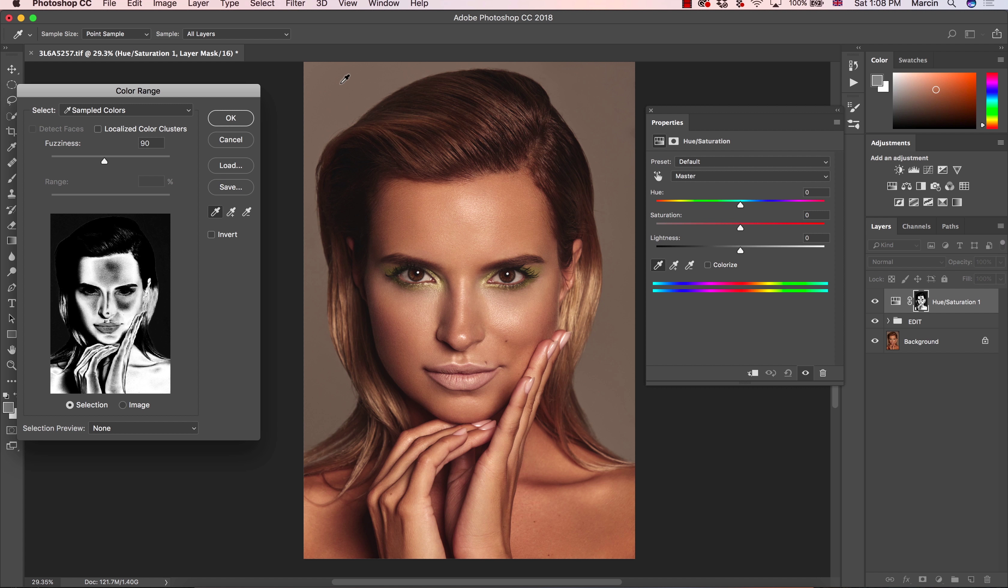
- Resample the backdrop color and add further backdrop tones from both sides of the head to the sampled range
{"action": "left_click", "coordinate": [326, 80]}
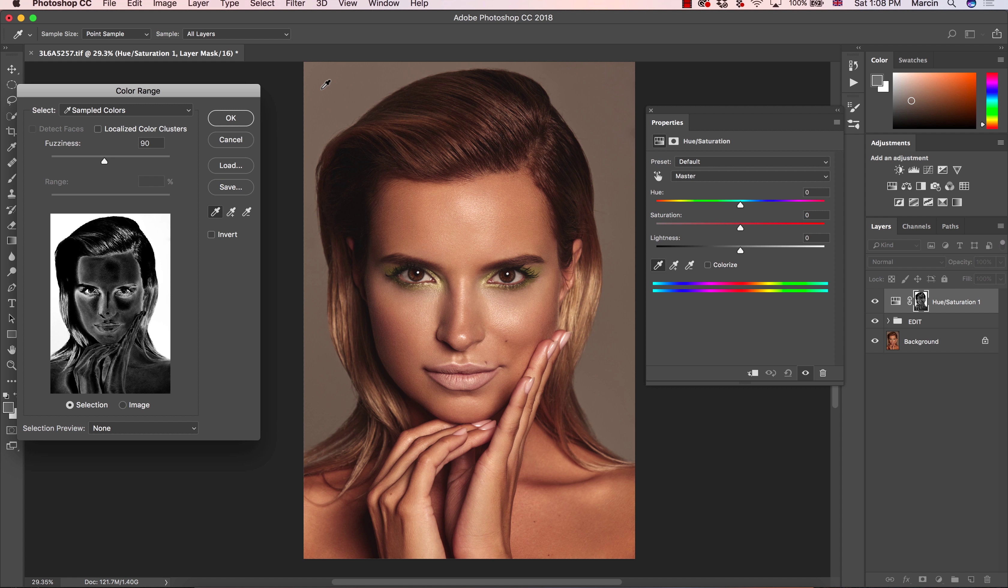
{"action": "left_click", "coordinate": [232, 212]}
{"action": "left_click", "coordinate": [611, 98]}
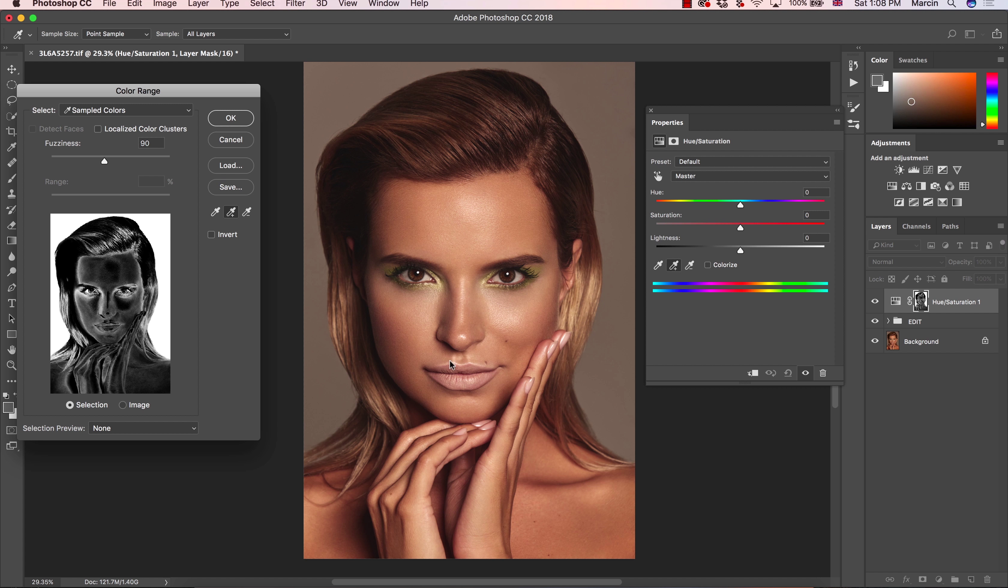
{"action": "left_click", "coordinate": [319, 271]}
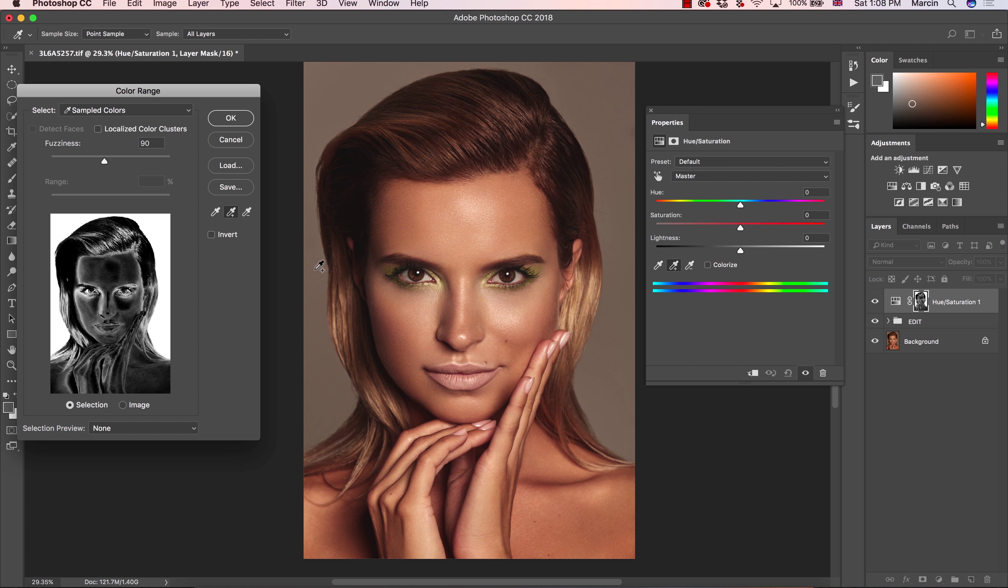
- Reduce the color range fuzziness to 52 and apply the selection to the Hue/Saturation layer's mask
{"action": "left_click_drag", "start_coordinate": [102, 159], "coordinate": [84, 157]}
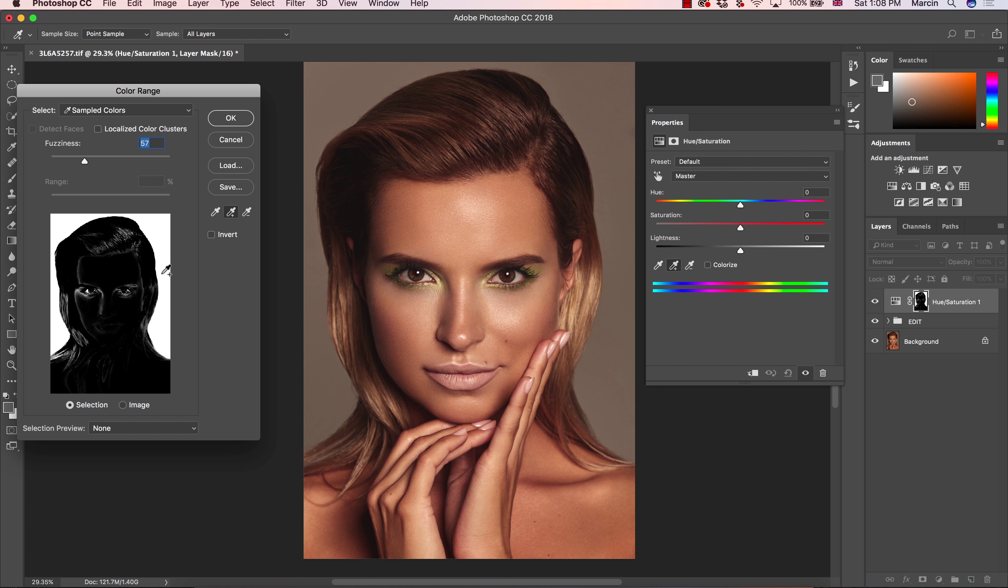
{"action": "mouse_move", "coordinate": [76, 157]}
{"action": "left_mouse_down"}
{"action": "mouse_move", "coordinate": [64, 158]}
{"action": "mouse_move", "coordinate": [81, 157]}
{"action": "left_mouse_up"}
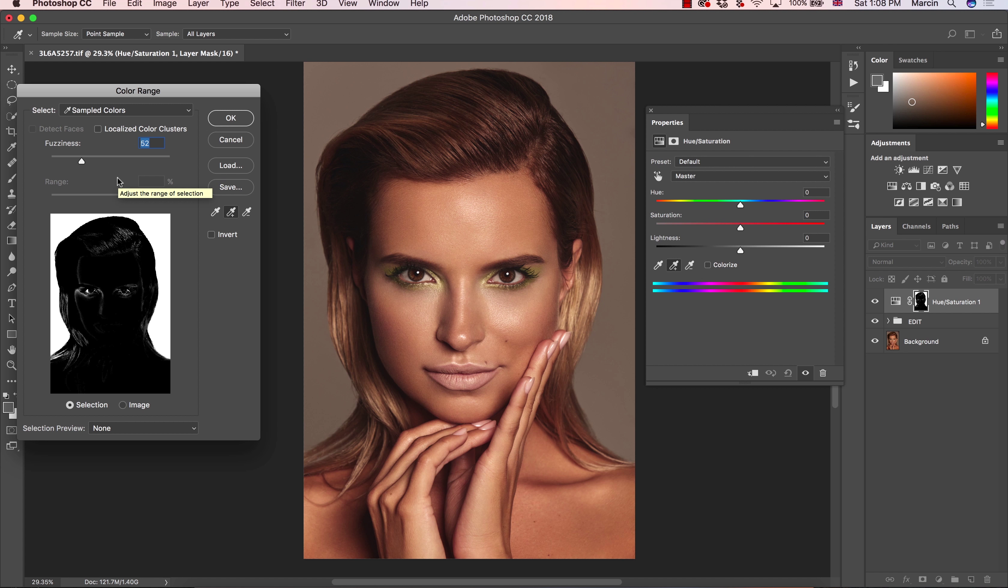
{"action": "left_click", "coordinate": [229, 121]}
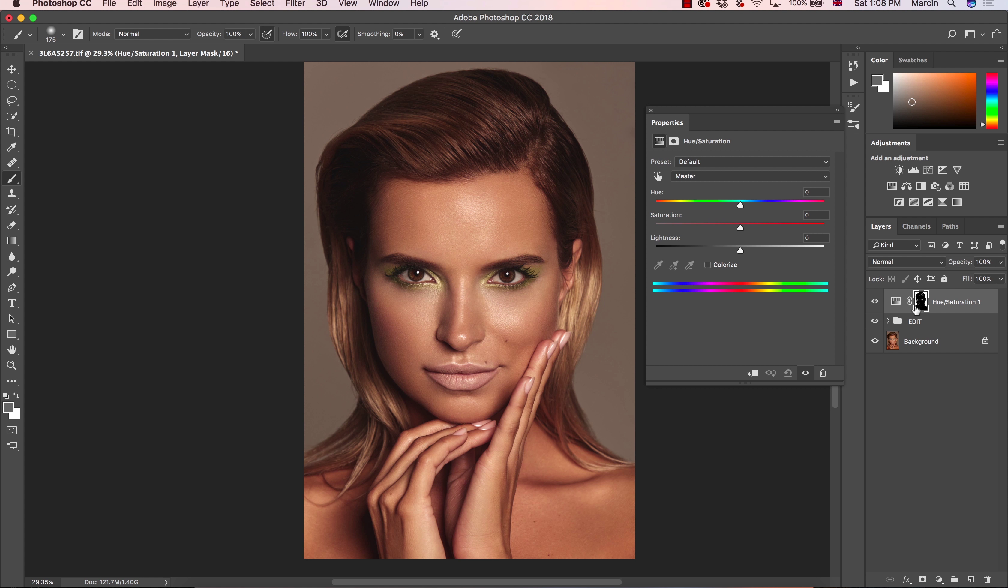
- Show the Hue/Saturation layer's mask alone and paint the model's face and body interior black with an enlarged brush
{"action": "left_click", "coordinate": [921, 304], "text": "alt"}
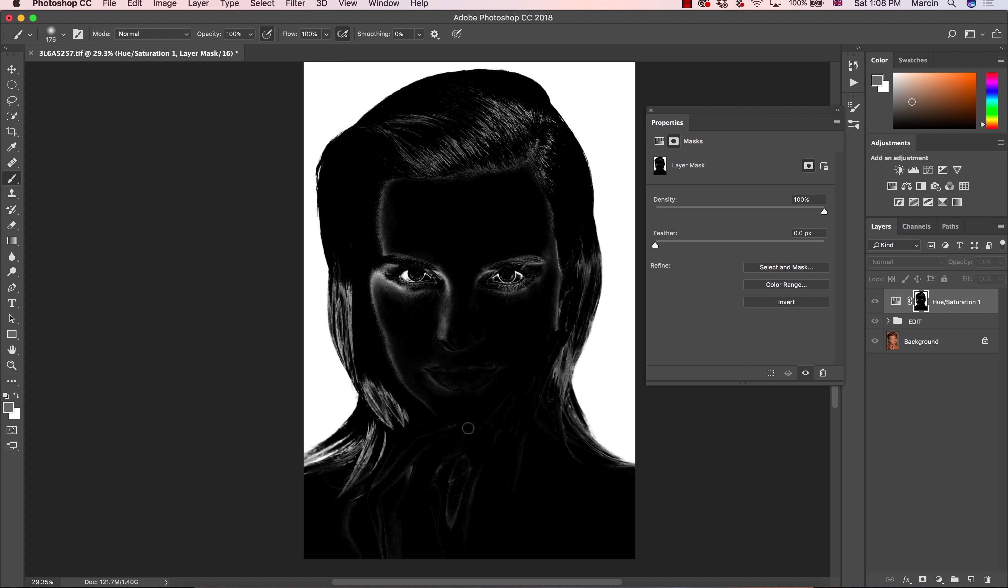
{"action": "key", "text": "bracketright"}
{"action": "key", "text": "bracketright"}
{"action": "key", "text": "bracketright"}
{"action": "key", "text": "bracketright"}
{"action": "key", "text": "bracketright"}
{"action": "key", "text": "bracketright"}
{"action": "key", "text": "bracketright"}
{"action": "key", "text": "bracketright"}
{"action": "key", "text": "d"}
{"action": "mouse_move", "coordinate": [496, 237]}
{"action": "left_mouse_down"}
{"action": "mouse_move", "coordinate": [495, 310]}
{"action": "mouse_move", "coordinate": [464, 324]}
{"action": "mouse_move", "coordinate": [421, 245]}
{"action": "mouse_move", "coordinate": [441, 532]}
{"action": "mouse_move", "coordinate": [412, 458]}
{"action": "mouse_move", "coordinate": [439, 354]}
{"action": "mouse_move", "coordinate": [429, 305]}
{"action": "mouse_move", "coordinate": [417, 360]}
{"action": "mouse_move", "coordinate": [395, 210]}
{"action": "mouse_move", "coordinate": [461, 169]}
{"action": "mouse_move", "coordinate": [519, 198]}
{"action": "mouse_move", "coordinate": [514, 304]}
{"action": "mouse_move", "coordinate": [529, 302]}
{"action": "mouse_move", "coordinate": [536, 387]}
{"action": "mouse_move", "coordinate": [569, 238]}
{"action": "mouse_move", "coordinate": [539, 163]}
{"action": "mouse_move", "coordinate": [546, 129]}
{"action": "mouse_move", "coordinate": [525, 117]}
{"action": "mouse_move", "coordinate": [480, 137]}
{"action": "mouse_move", "coordinate": [404, 129]}
{"action": "mouse_move", "coordinate": [474, 99]}
{"action": "mouse_move", "coordinate": [501, 169]}
{"action": "left_mouse_up"}
- Reduce the brush to size 175 and paint the remaining light hair strands along both sides of the mask black
{"action": "key", "text": "bracketleft"}
{"action": "key", "text": "bracketleft"}
{"action": "key", "text": "bracketleft"}
{"action": "key", "text": "bracketleft"}
{"action": "key", "text": "bracketleft"}
{"action": "key", "text": "bracketleft"}
{"action": "key", "text": "bracketleft"}
{"action": "key", "text": "bracketleft"}
{"action": "mouse_move", "coordinate": [582, 294]}
{"action": "left_mouse_down"}
{"action": "mouse_move", "coordinate": [563, 377]}
{"action": "mouse_move", "coordinate": [589, 299]}
{"action": "mouse_move", "coordinate": [588, 249]}
{"action": "mouse_move", "coordinate": [594, 273]}
{"action": "mouse_move", "coordinate": [592, 262]}
{"action": "mouse_move", "coordinate": [555, 369]}
{"action": "mouse_move", "coordinate": [574, 433]}
{"action": "mouse_move", "coordinate": [563, 412]}
{"action": "mouse_move", "coordinate": [561, 366]}
{"action": "mouse_move", "coordinate": [590, 457]}
{"action": "mouse_move", "coordinate": [560, 421]}
{"action": "mouse_move", "coordinate": [583, 469]}
{"action": "mouse_move", "coordinate": [606, 483]}
{"action": "mouse_move", "coordinate": [587, 458]}
{"action": "mouse_move", "coordinate": [636, 478]}
{"action": "mouse_move", "coordinate": [574, 428]}
{"action": "mouse_move", "coordinate": [598, 460]}
{"action": "mouse_move", "coordinate": [638, 479]}
{"action": "mouse_move", "coordinate": [579, 436]}
{"action": "mouse_move", "coordinate": [599, 460]}
{"action": "mouse_move", "coordinate": [568, 415]}
{"action": "mouse_move", "coordinate": [603, 462]}
{"action": "left_mouse_up"}
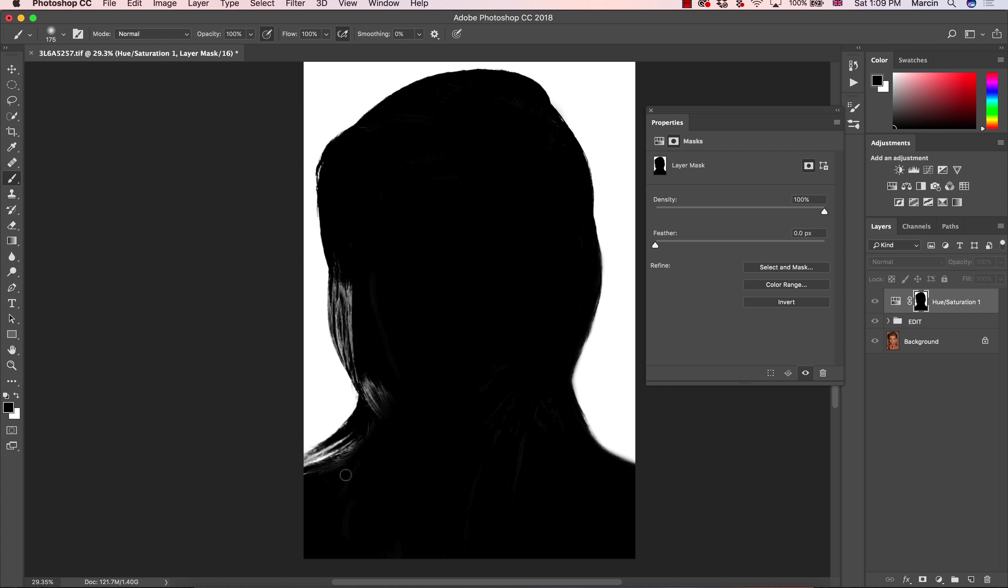
{"action": "mouse_move", "coordinate": [317, 477]}
{"action": "left_mouse_down"}
{"action": "mouse_move", "coordinate": [364, 442]}
{"action": "mouse_move", "coordinate": [379, 391]}
{"action": "mouse_move", "coordinate": [370, 400]}
{"action": "mouse_move", "coordinate": [365, 387]}
{"action": "mouse_move", "coordinate": [375, 385]}
{"action": "left_mouse_up"}
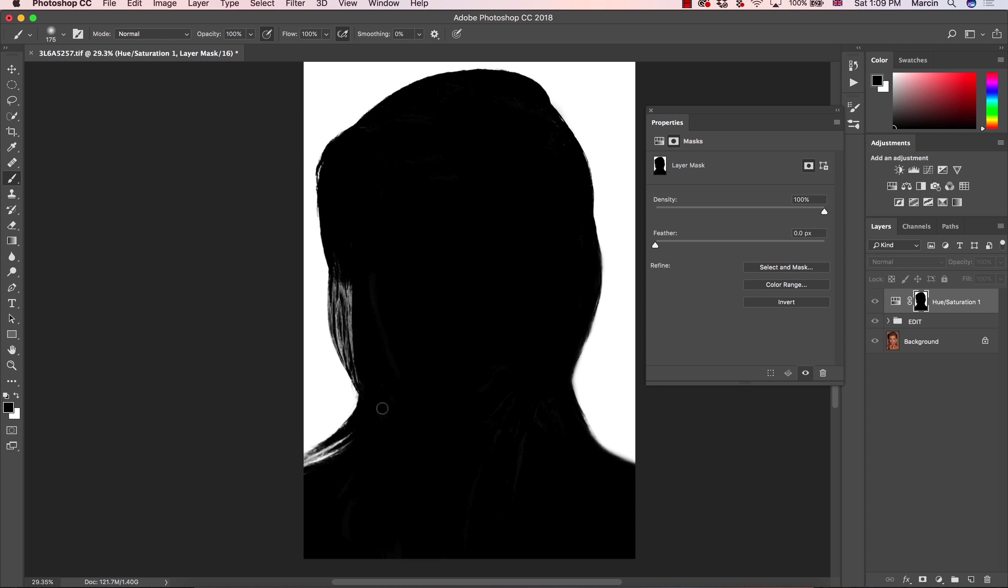
{"action": "mouse_move", "coordinate": [352, 267]}
{"action": "left_mouse_down"}
{"action": "mouse_move", "coordinate": [369, 398]}
{"action": "mouse_move", "coordinate": [342, 333]}
{"action": "mouse_move", "coordinate": [343, 270]}
{"action": "mouse_move", "coordinate": [354, 360]}
{"action": "mouse_move", "coordinate": [343, 344]}
{"action": "mouse_move", "coordinate": [346, 262]}
{"action": "mouse_move", "coordinate": [344, 339]}
{"action": "mouse_move", "coordinate": [339, 265]}
{"action": "mouse_move", "coordinate": [337, 321]}
{"action": "mouse_move", "coordinate": [351, 361]}
{"action": "left_mouse_up"}
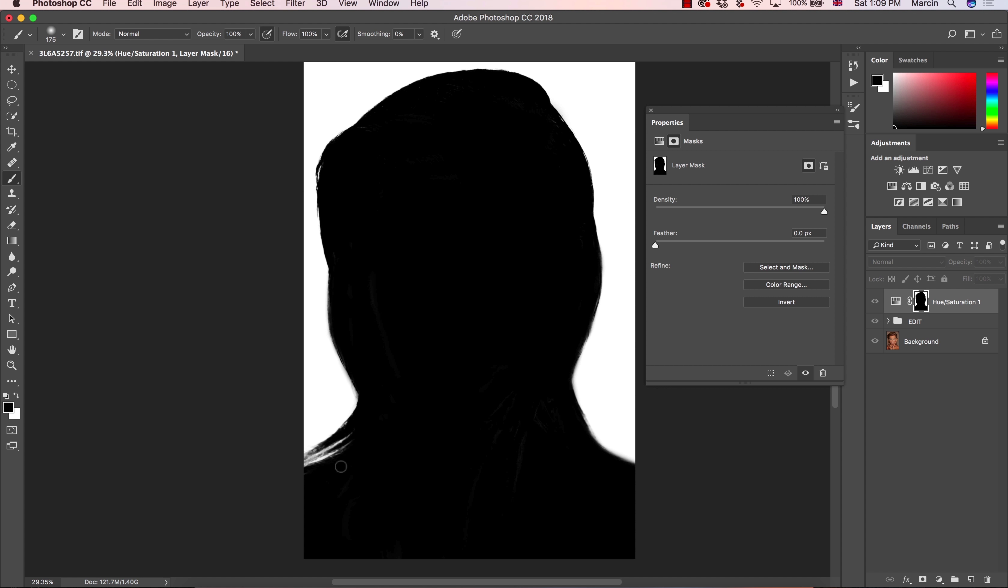
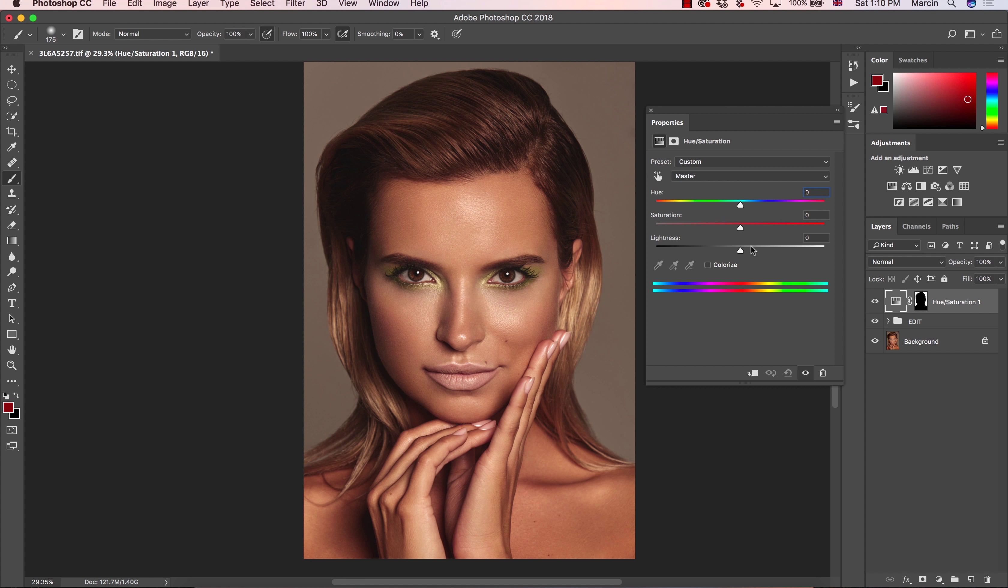
- Set the Hue/Saturation layer's Reds hue to +151 and its Yellows hue to +180
{"action": "left_click", "coordinate": [686, 178]}
{"action": "left_click", "coordinate": [691, 187]}
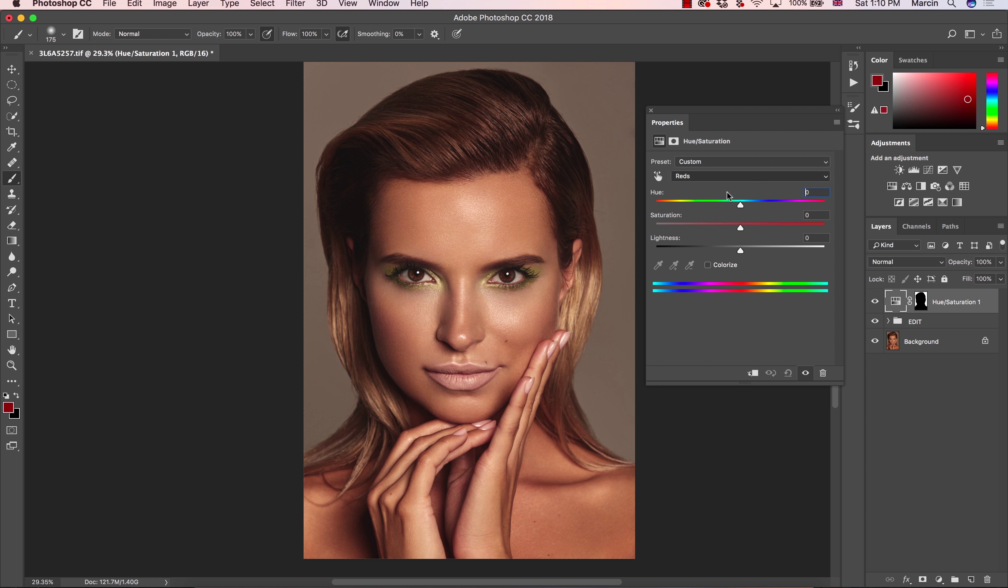
{"action": "left_click_drag", "start_coordinate": [743, 205], "coordinate": [817, 208]}
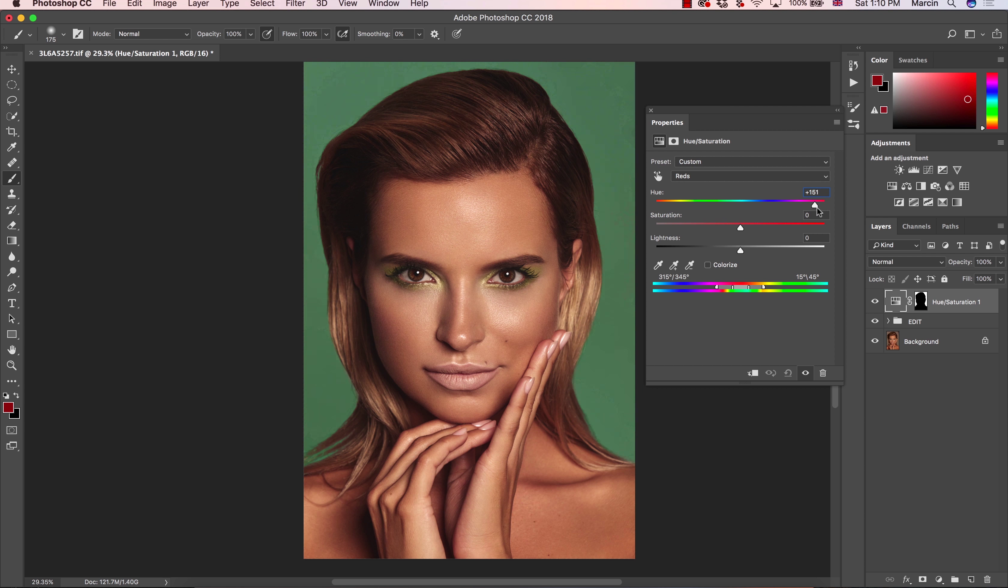
{"action": "left_click", "coordinate": [725, 176]}
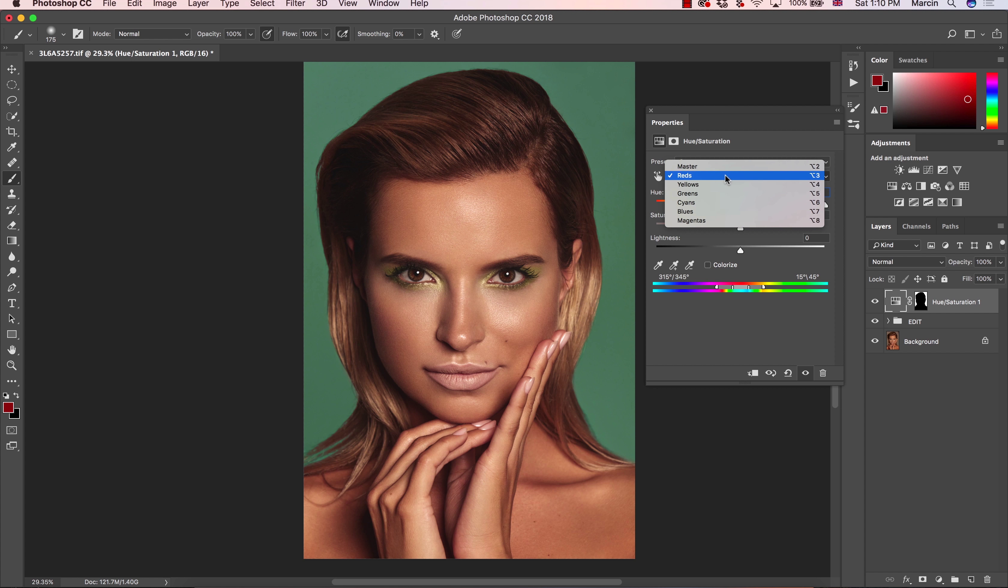
{"action": "left_click", "coordinate": [714, 184]}
{"action": "left_click_drag", "start_coordinate": [741, 204], "coordinate": [843, 211]}
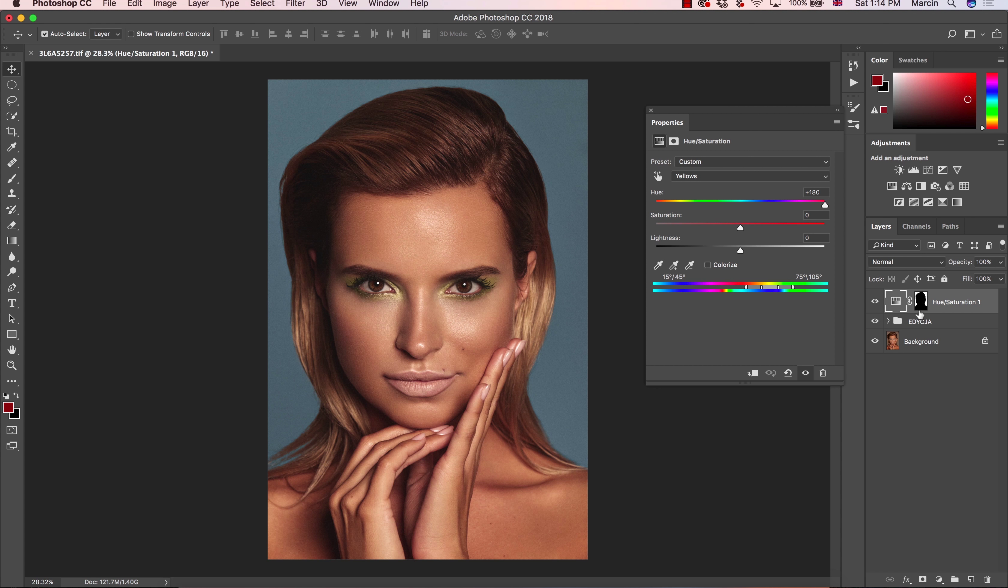
- Clear the Hue/Saturation layer's hue shifts for the Yellows and the Reds
{"action": "left_click", "coordinate": [700, 179]}
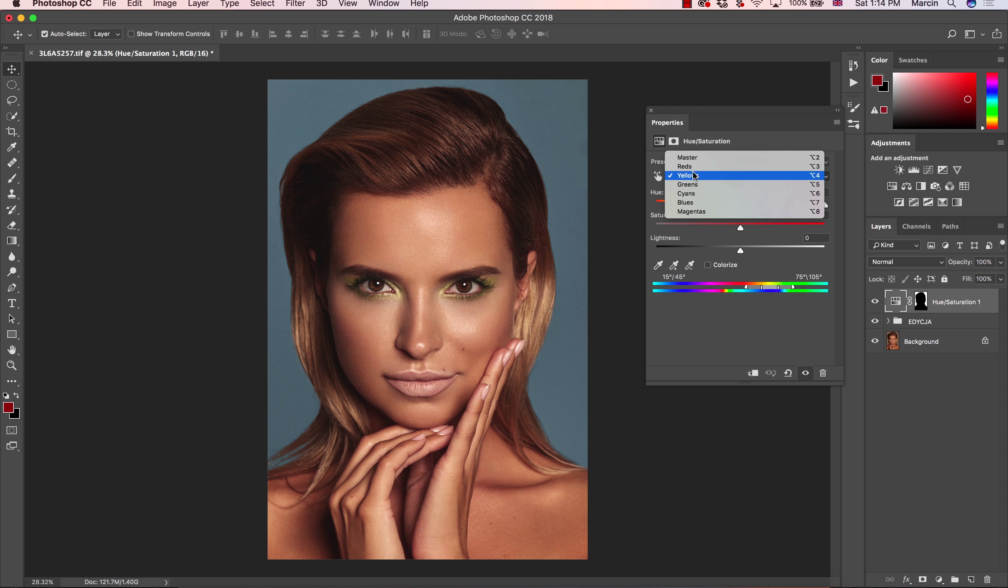
{"action": "left_click", "coordinate": [693, 176]}
{"action": "left_click", "coordinate": [821, 196]}
{"action": "scroll", "coordinate": [821, 196], "scroll_direction": "down", "scroll_amount": 8}
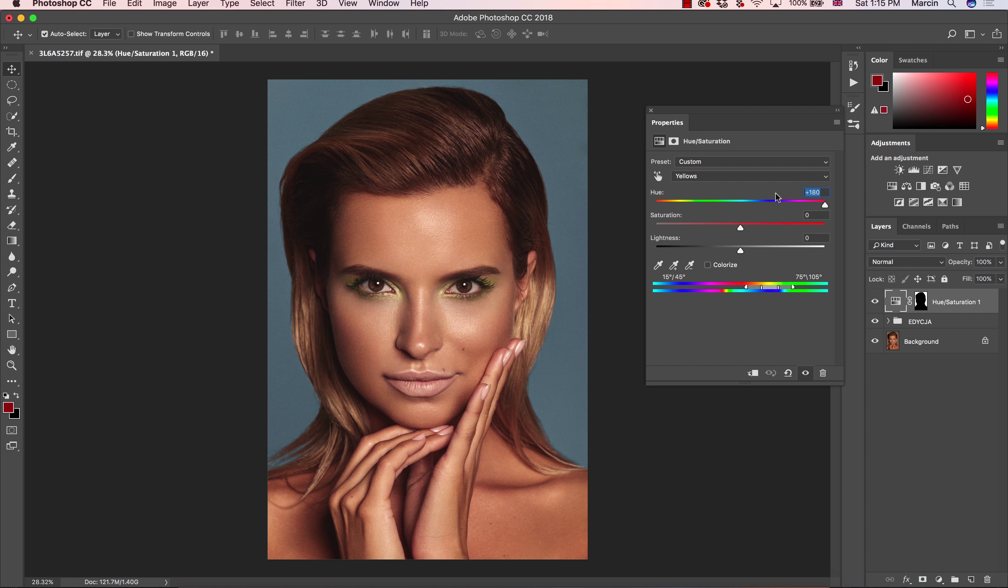
{"action": "left_click", "coordinate": [760, 176]}
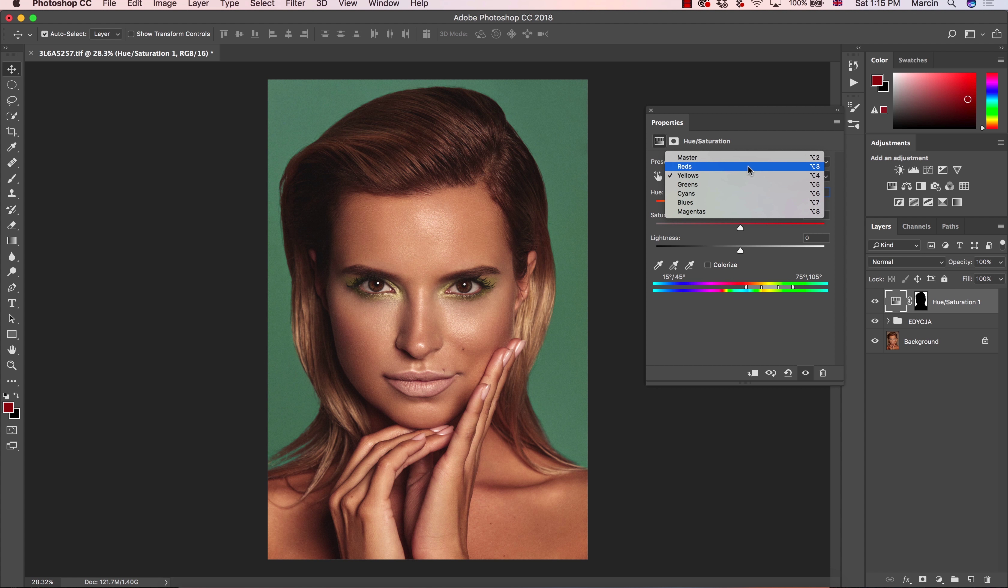
{"action": "left_click", "coordinate": [748, 166]}
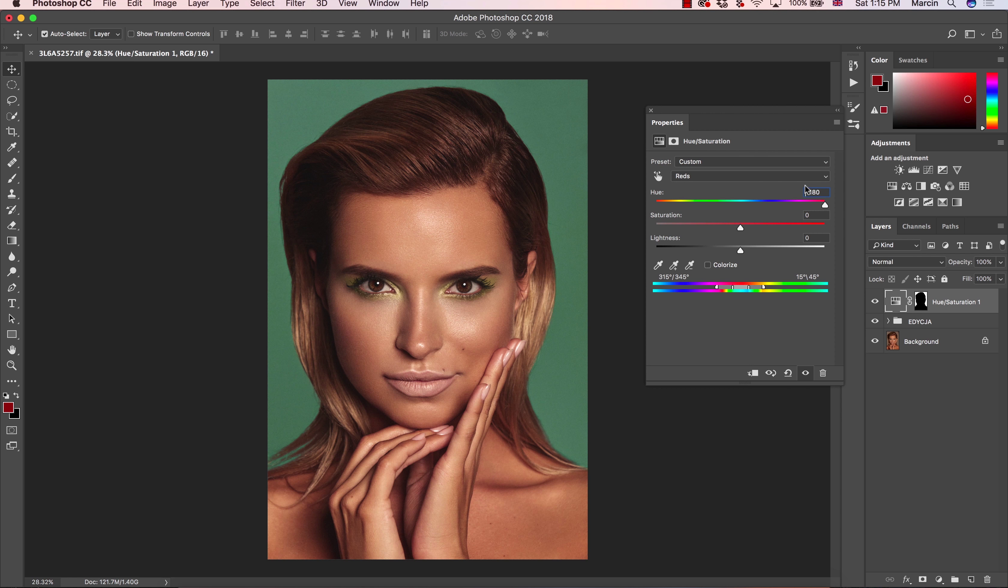
- Set the Hue/Saturation layer's Master hue to +180 and compare the image with the layer off and on
{"action": "left_click", "coordinate": [752, 176]}
{"action": "left_click", "coordinate": [710, 165]}
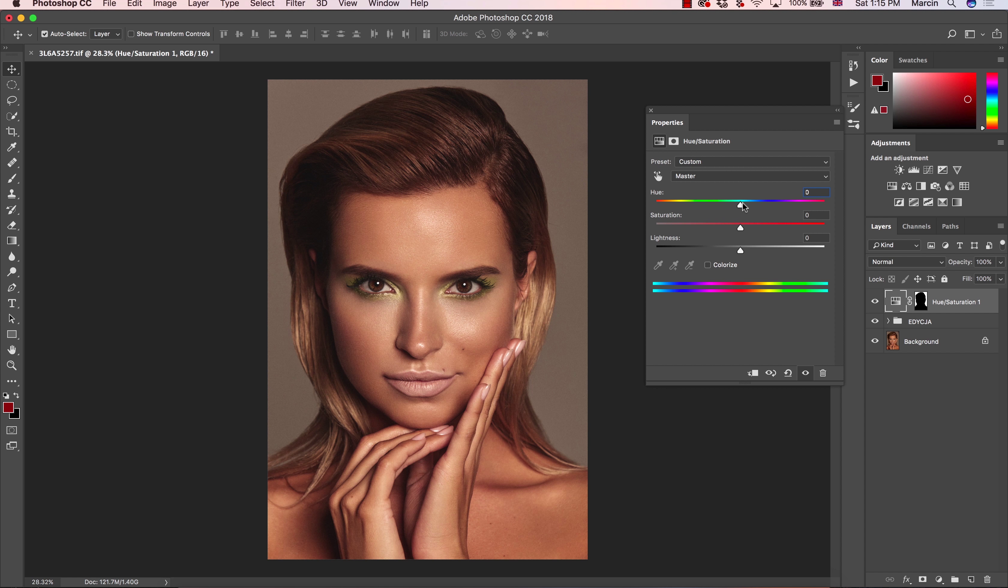
{"action": "left_click_drag", "start_coordinate": [742, 203], "coordinate": [831, 214]}
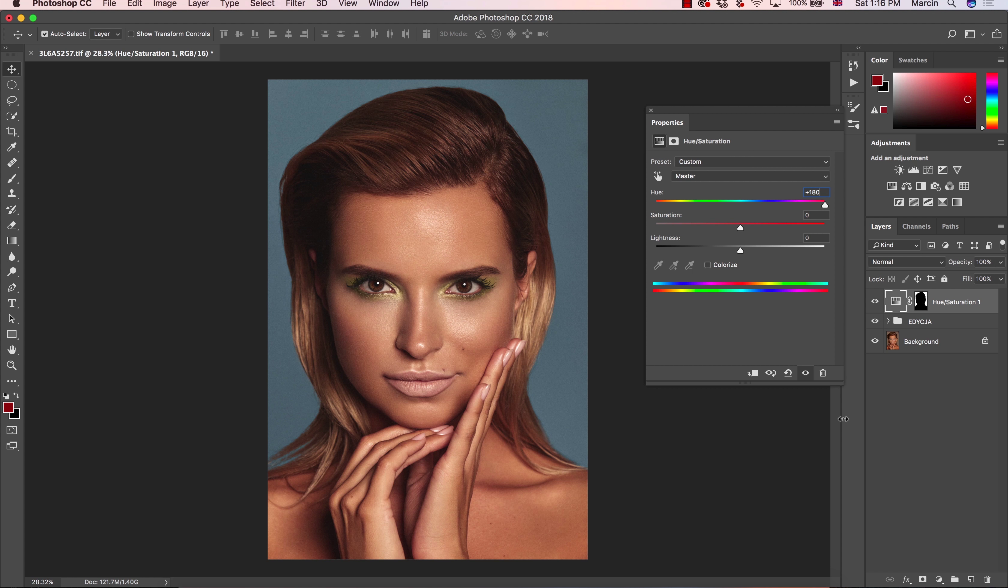
{"action": "left_click", "coordinate": [877, 304]}
{"action": "left_click", "coordinate": [880, 304]}
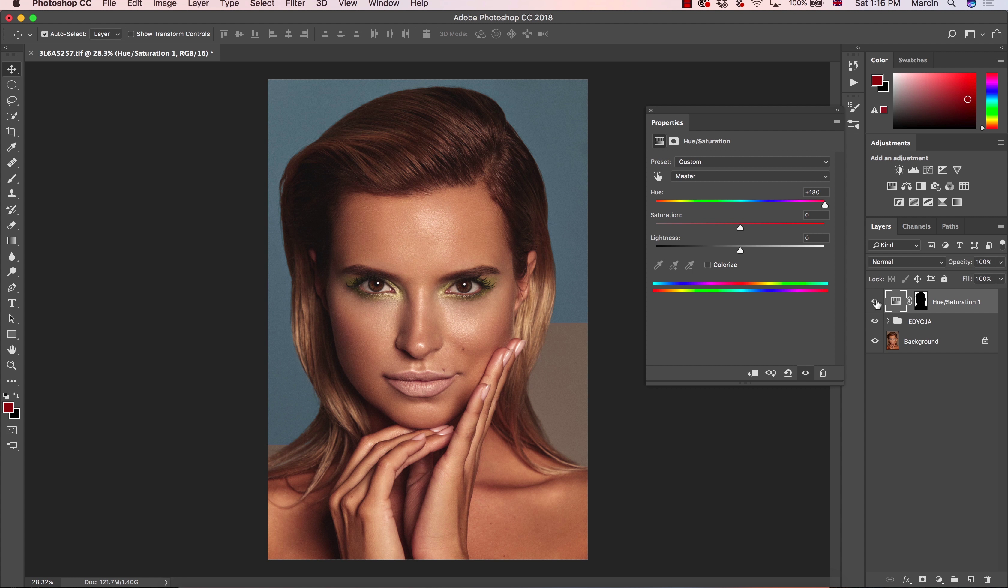
- Set the Hue/Saturation layer's blend mode to Color and its Master saturation to -10
{"action": "left_click", "coordinate": [893, 263]}
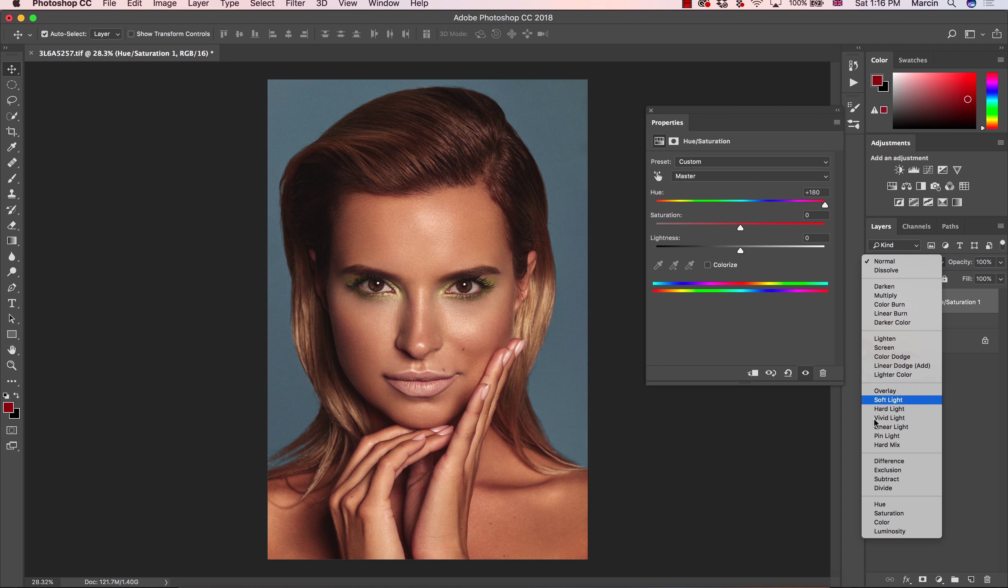
{"action": "left_click", "coordinate": [888, 522]}
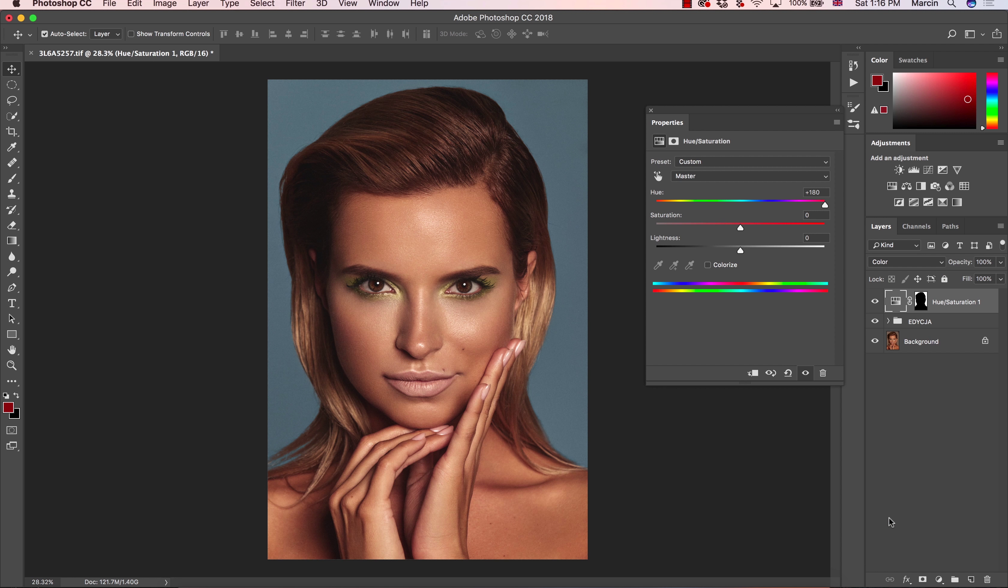
{"action": "left_click", "coordinate": [876, 303]}
{"action": "left_click", "coordinate": [876, 302]}
{"action": "left_click_drag", "start_coordinate": [742, 230], "coordinate": [767, 236]}
{"action": "left_click_drag", "start_coordinate": [771, 232], "coordinate": [733, 229]}
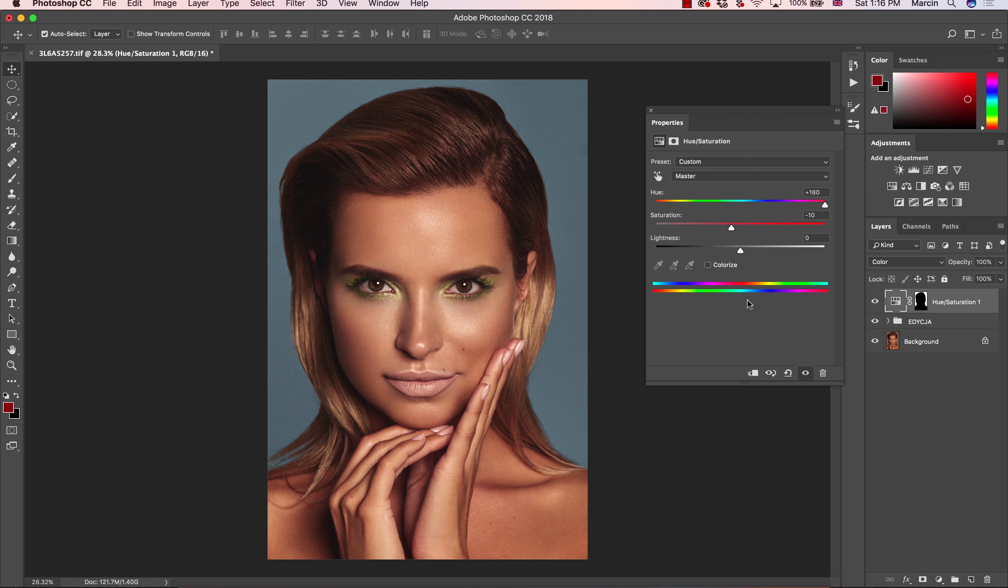